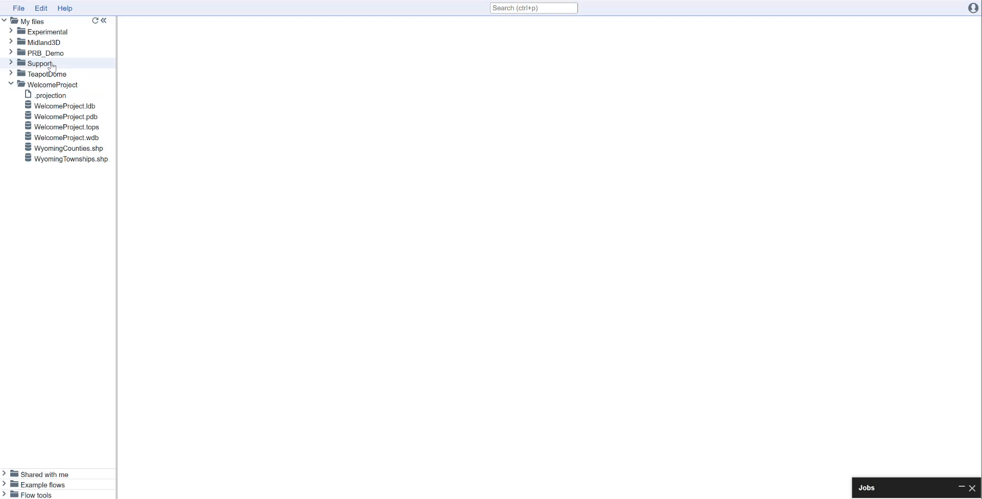
Download the Deviation Surveys sample file from the 3D Property Modelling tutorial page, and close the welcome page.
left_click(68, 12)
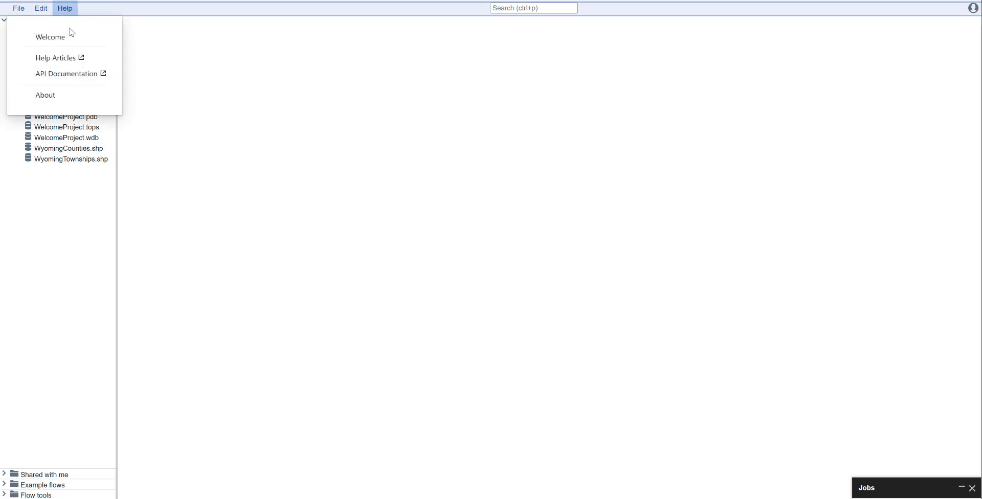
left_click(57, 36)
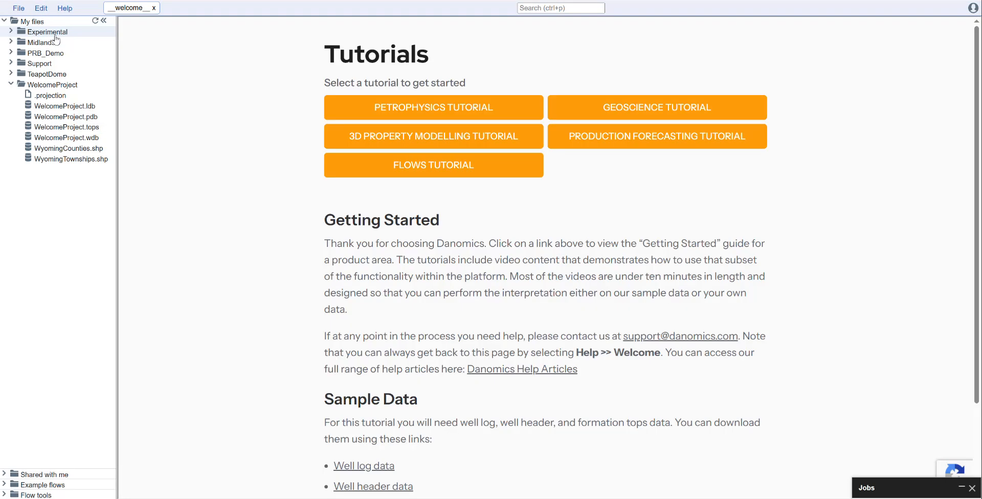
left_click(442, 142)
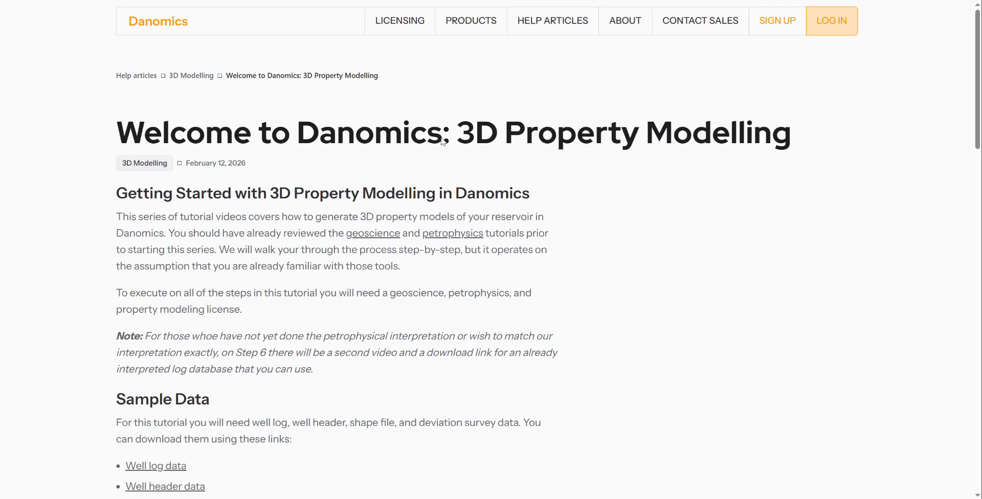
scroll(290, 248, "down", 2)
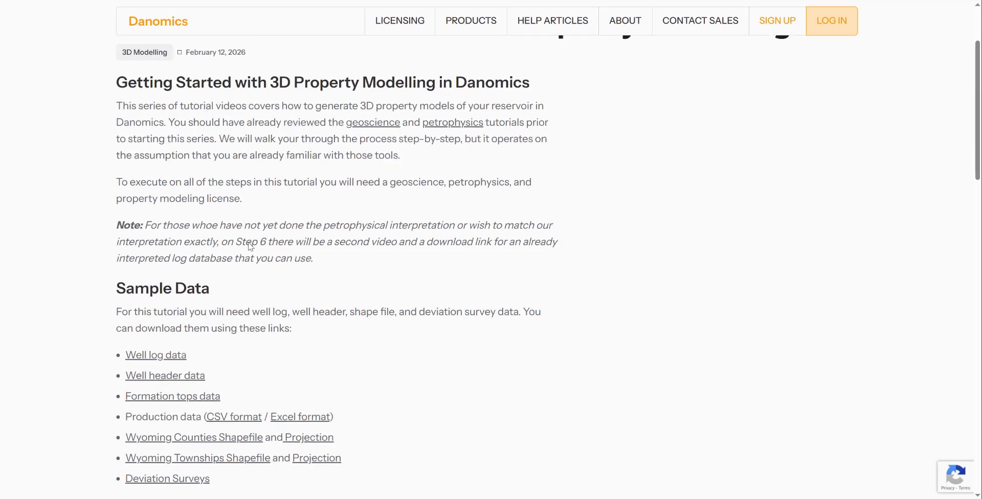
scroll(250, 247, "down", 2)
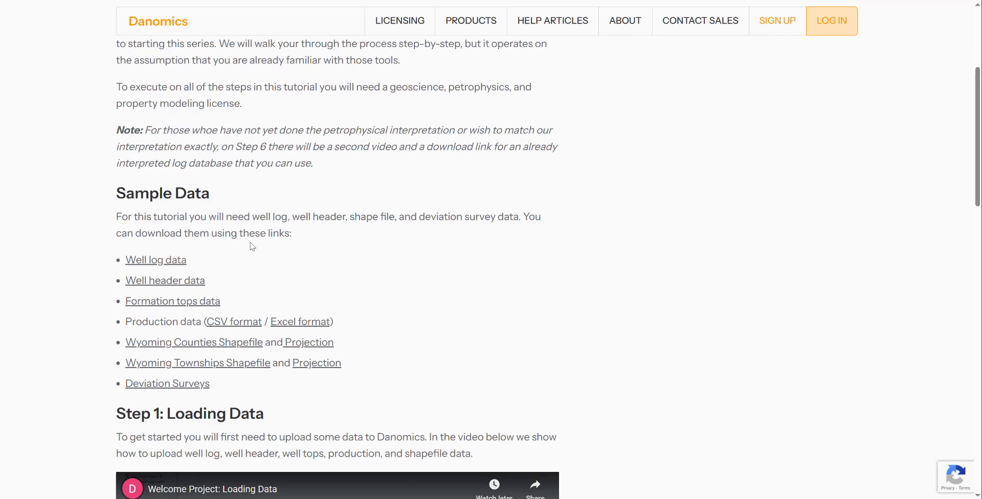
left_click(169, 385)
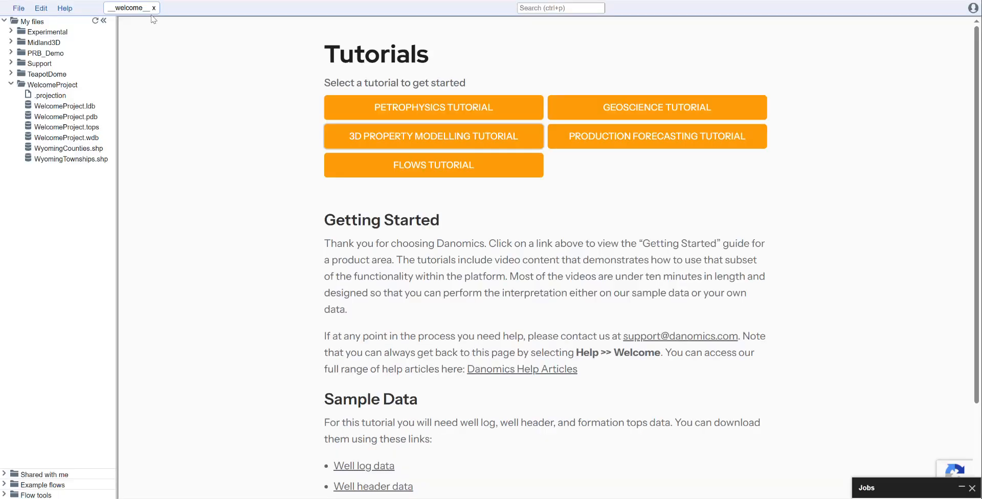
left_click(154, 7)
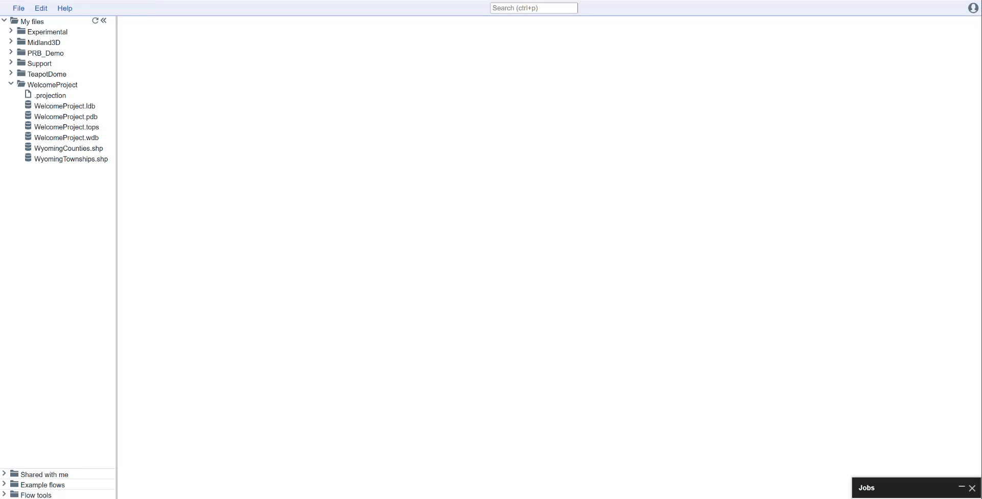
Upload PRB_DemoData_Deviations.xlsx as points into the WelcomeProject folder, creating a new database named Deviations.pts.
right_click(56, 88)
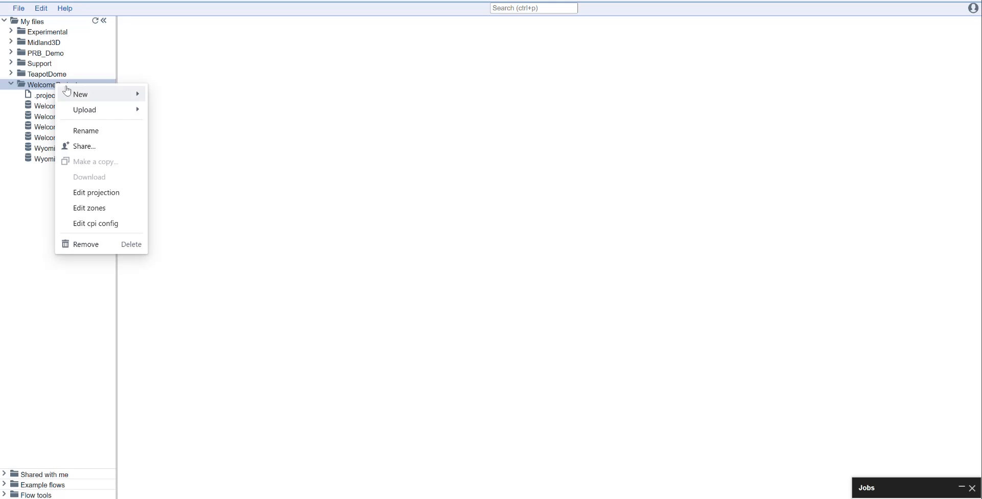
mouse_move(84, 116)
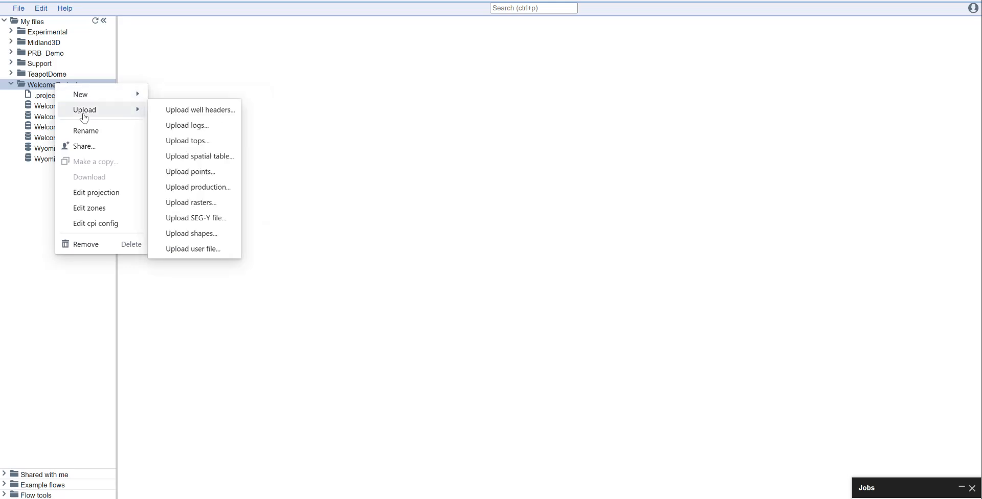
left_click(187, 174)
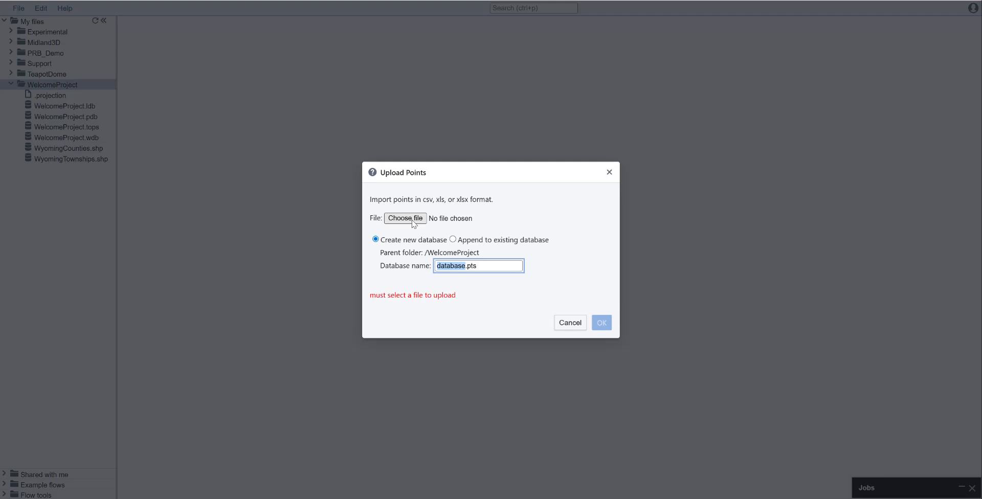
left_click(405, 218)
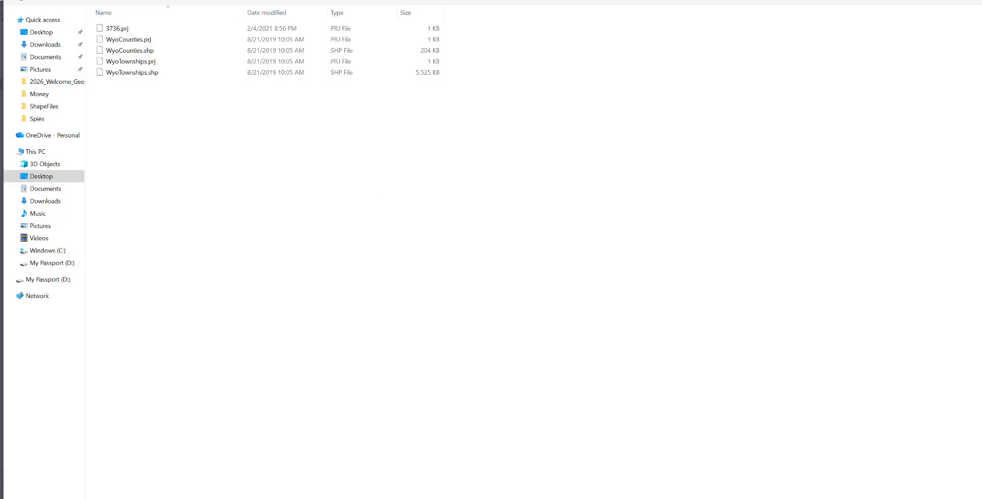
left_click_drag(492, 0, 981, 0)
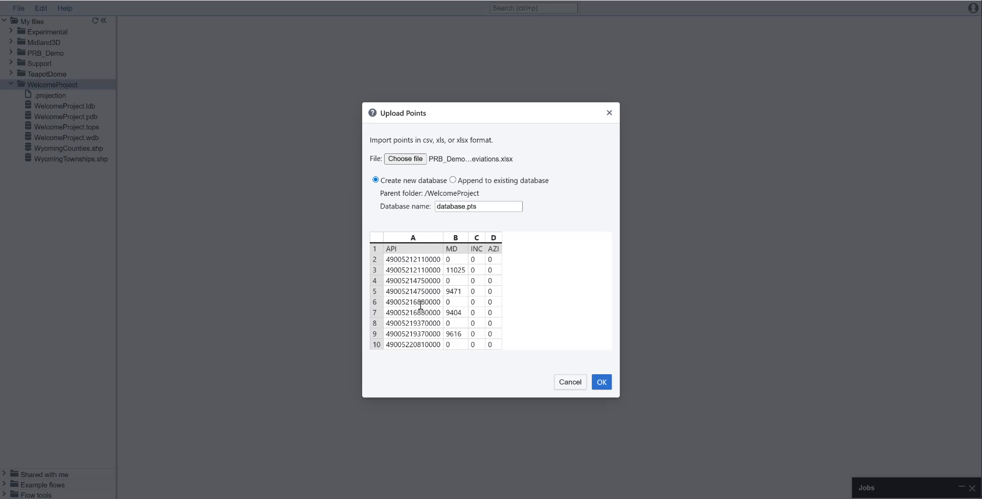
left_click(465, 205)
left_click_drag(465, 206, 435, 209)
type("Deviations")
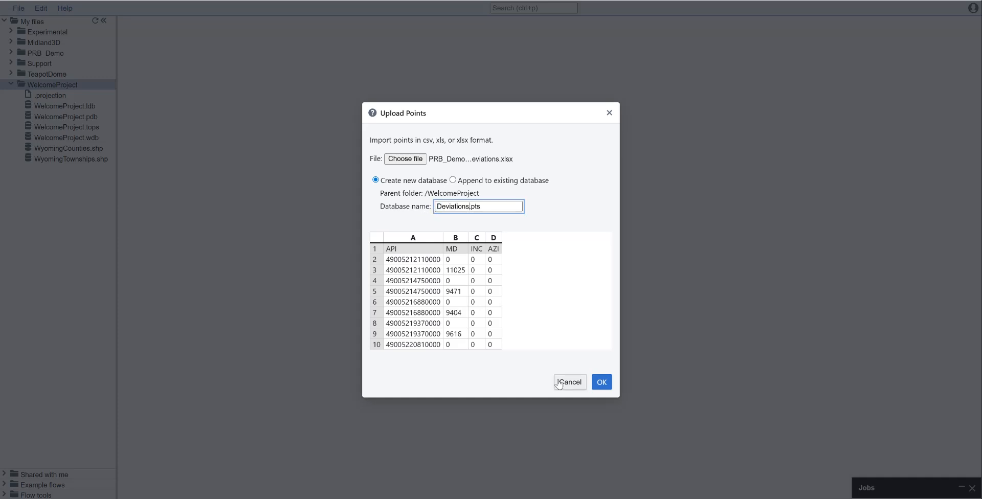
left_click(601, 382)
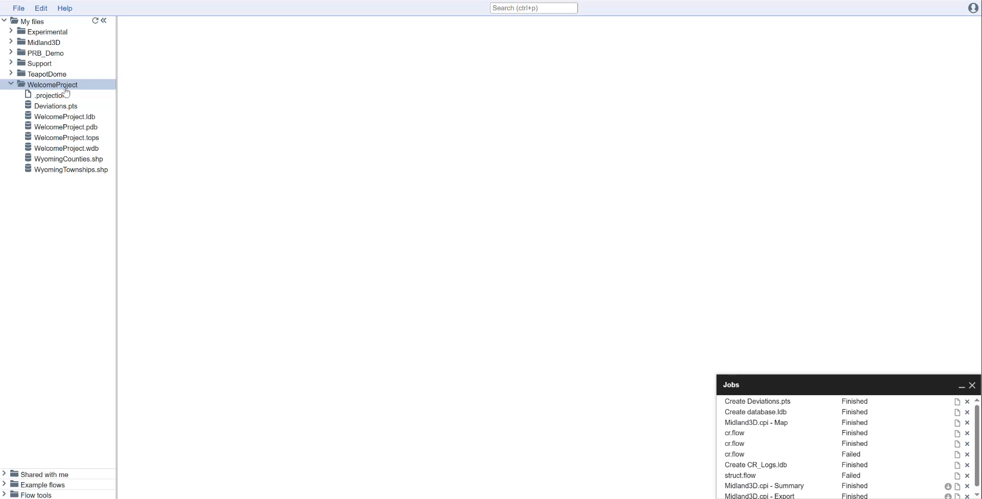
Create a new flow file named ProcDevs.flow in the WelcomeProject folder.
right_click(64, 90)
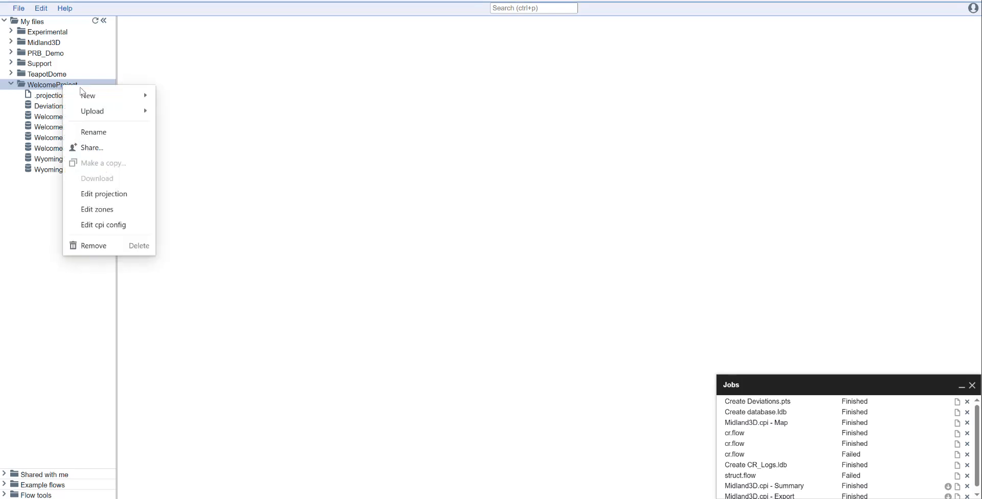
mouse_move(105, 101)
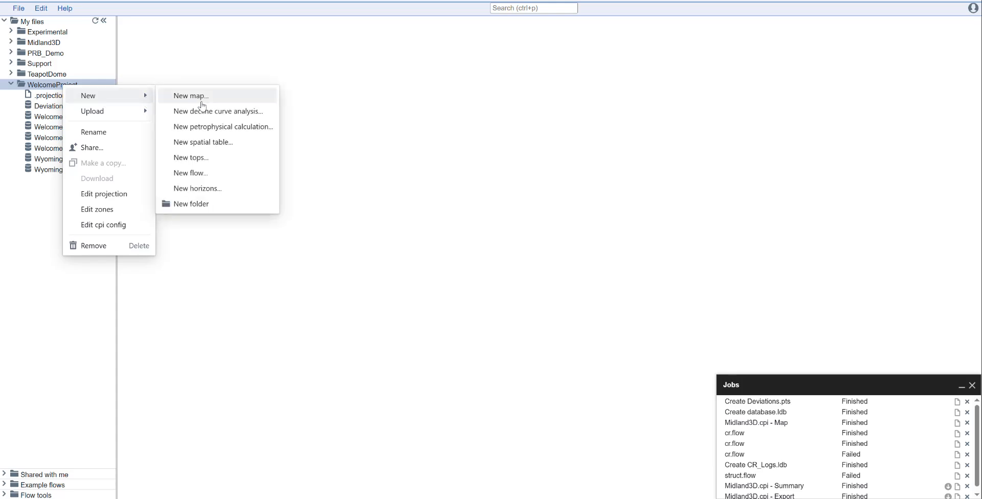
left_click(202, 175)
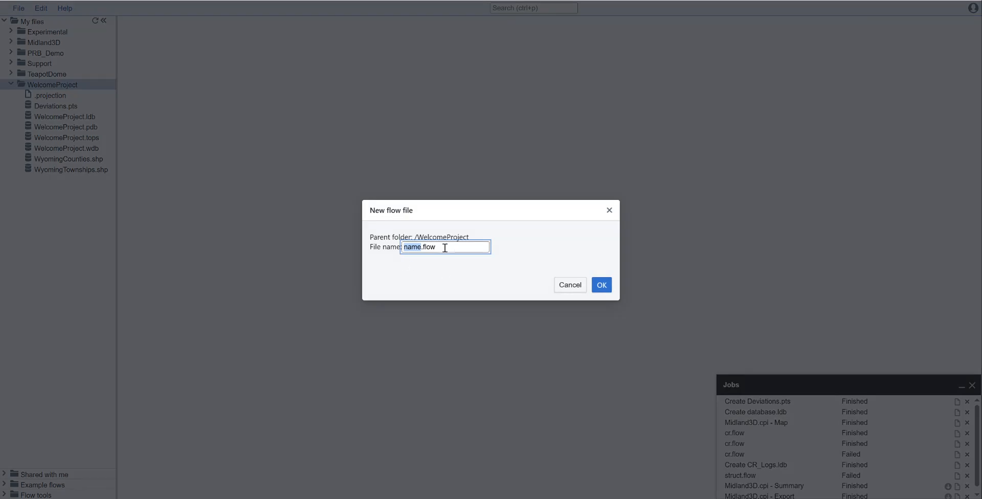
type("ProcDevs")
left_click(601, 286)
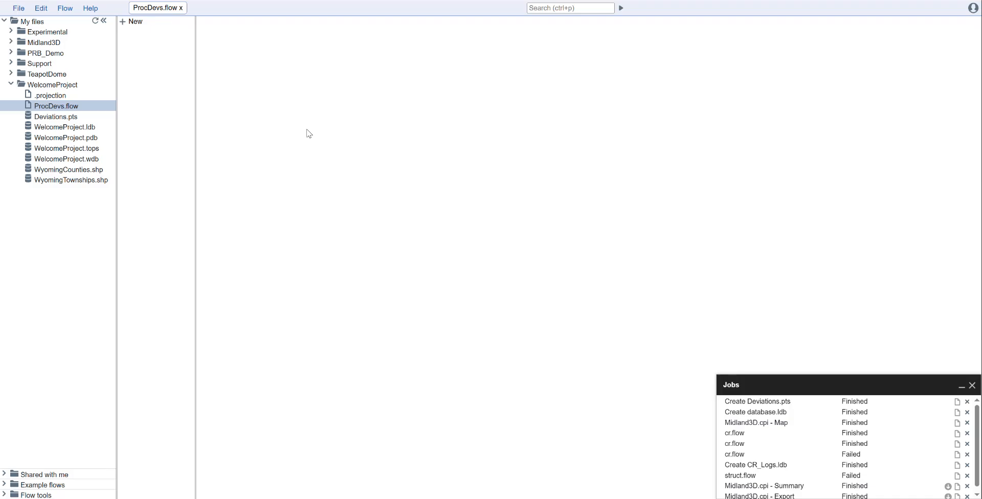
Add a PointsInput tool to the flow with Deviations.pts from WelcomeProject as its points file.
left_click(136, 25)
type("pointsin")
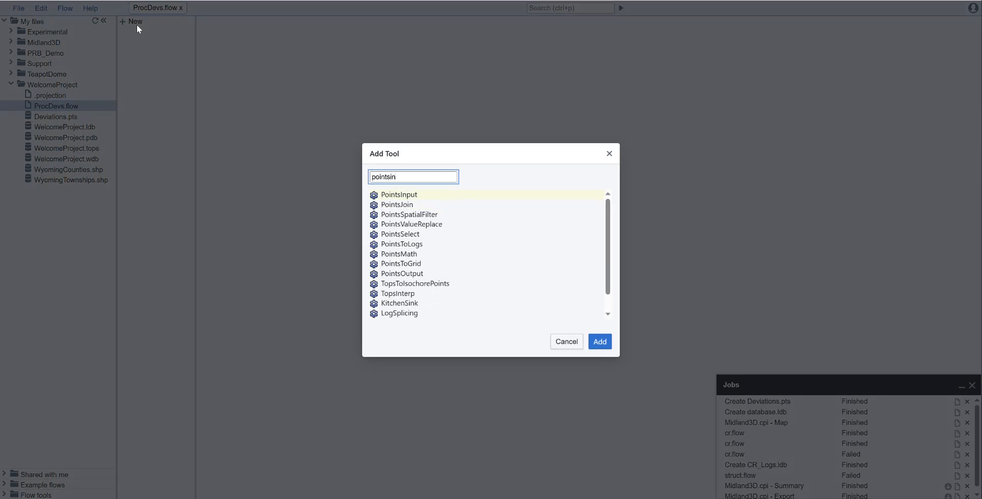
key("Return")
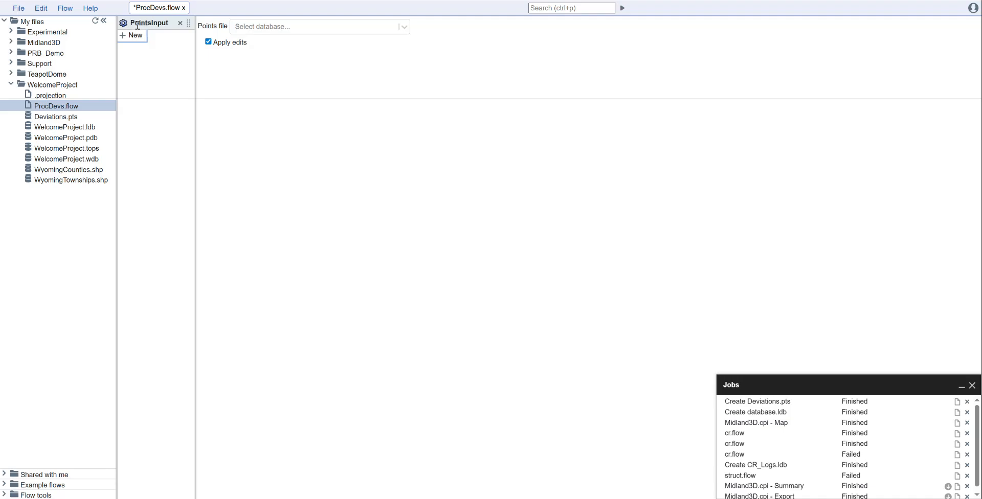
left_click(281, 27)
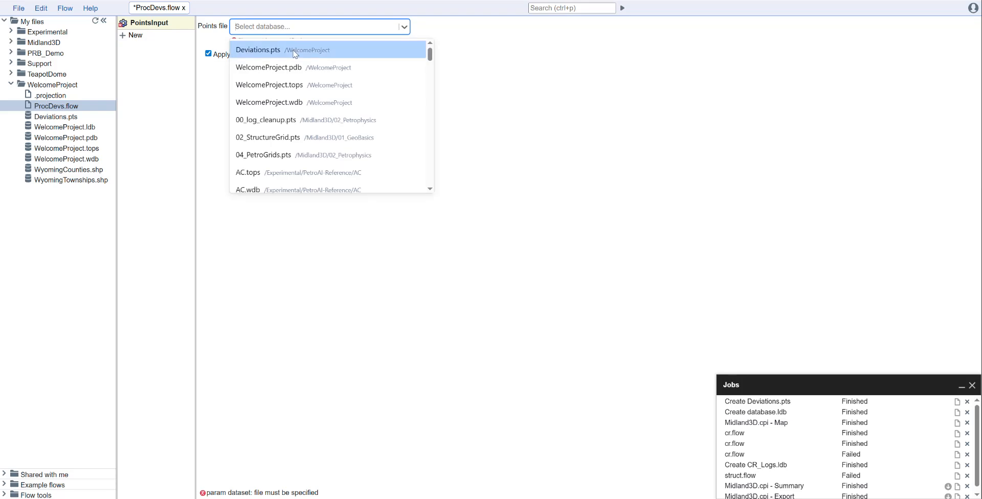
left_click(294, 50)
Add a DeviationsToXYZ tool to the flow, using INC as the inclination column and AZI as the azimuth column.
left_click(136, 35)
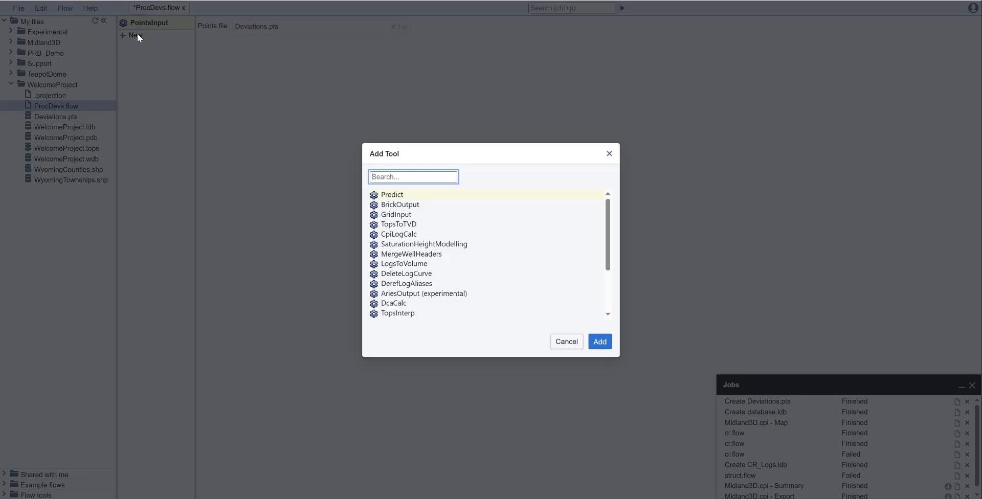
type("deviations")
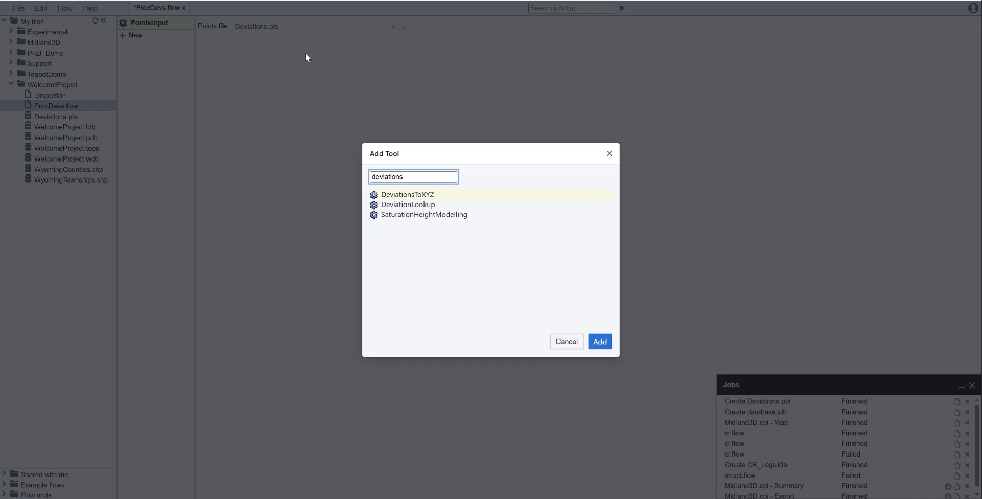
left_click(432, 195)
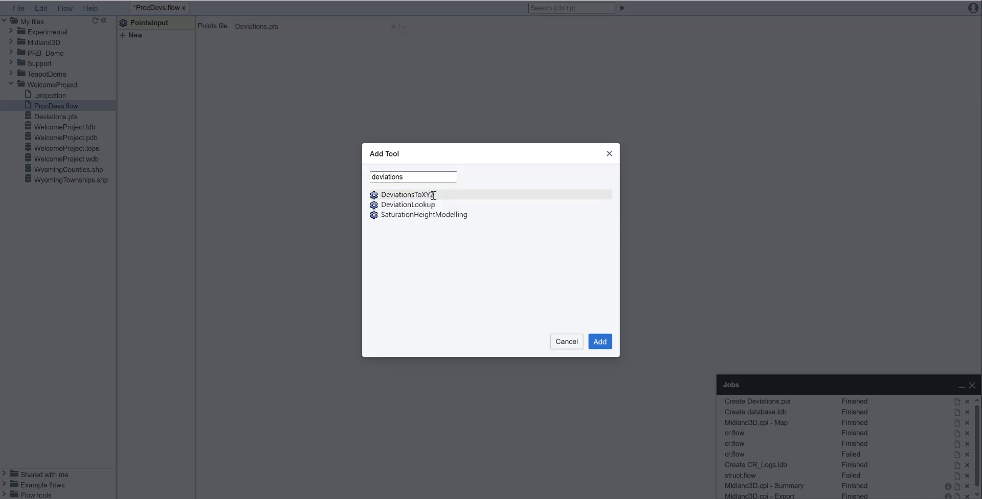
left_click(599, 346)
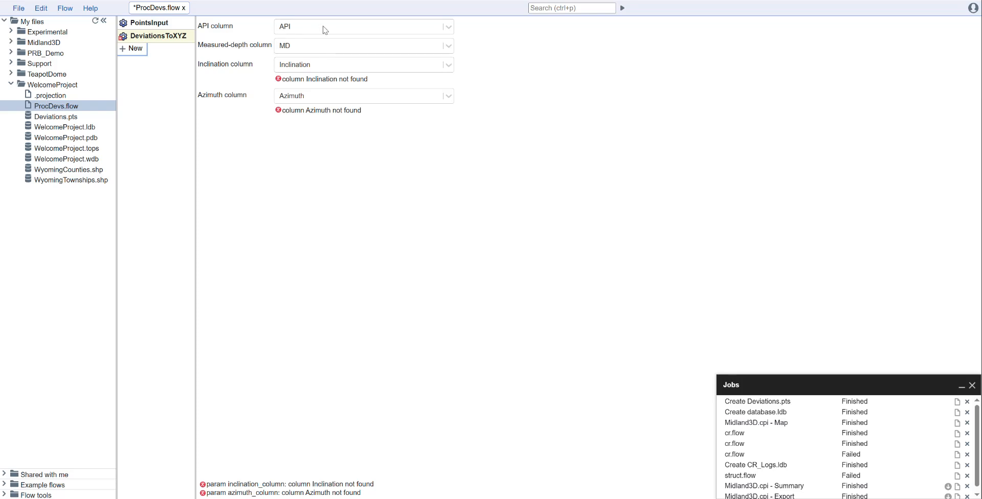
left_click(317, 69)
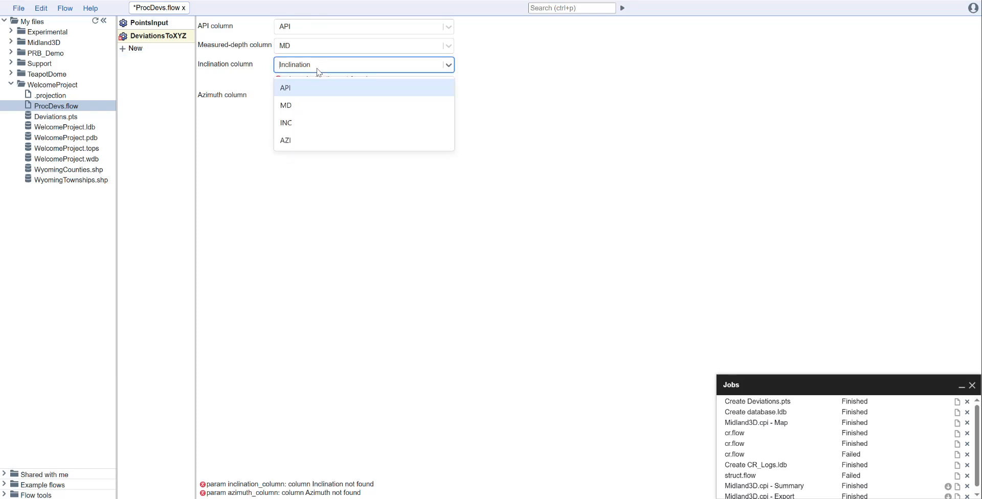
left_click(302, 125)
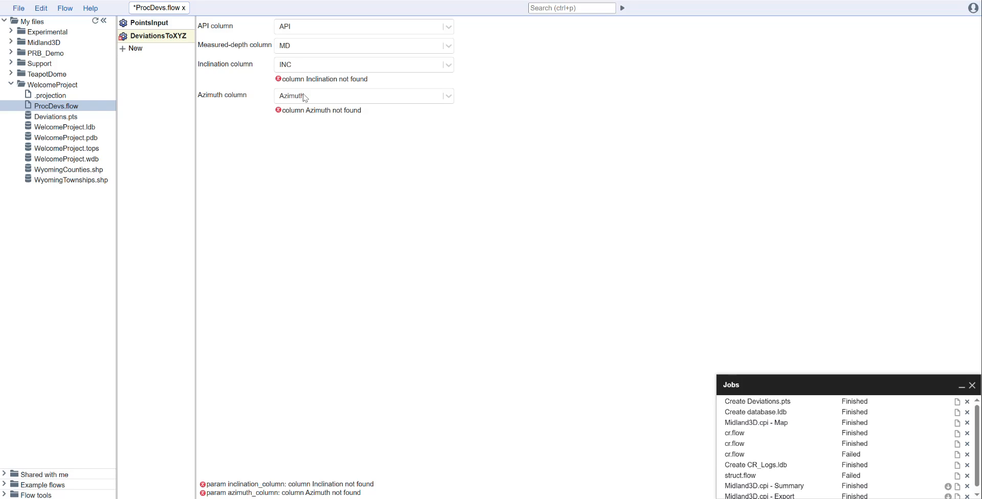
left_click(297, 86)
left_click(309, 163)
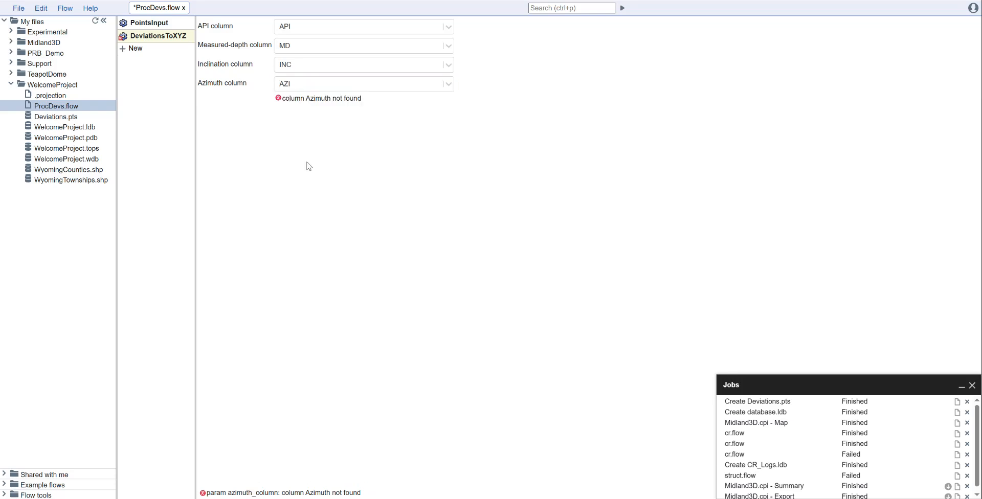
Add a PointsOutput tool with the filename ProcDevs.pts and run the flow.
left_click(137, 51)
type("pointout")
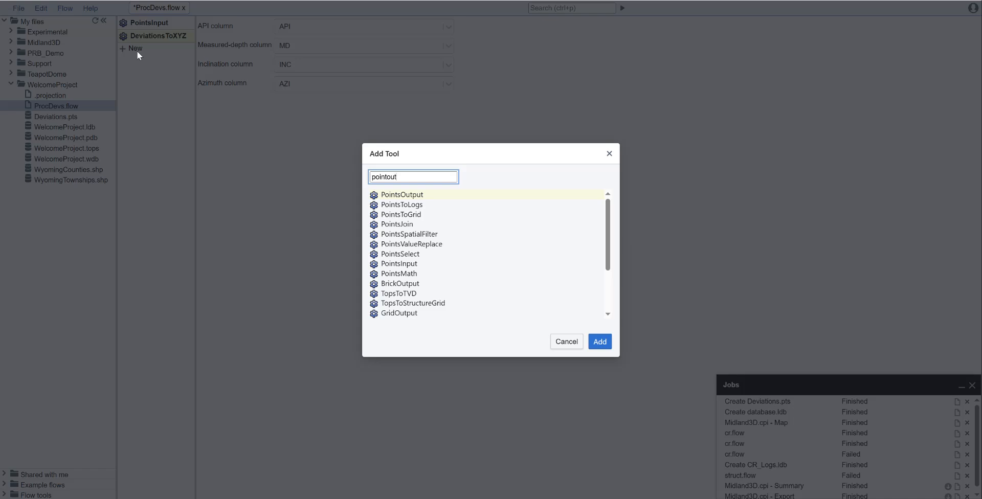
key("Return")
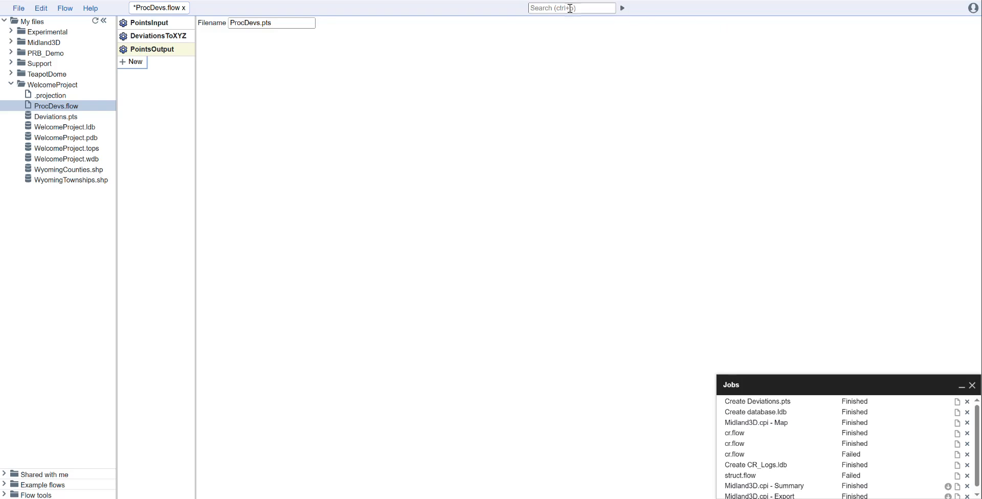
left_click(622, 8)
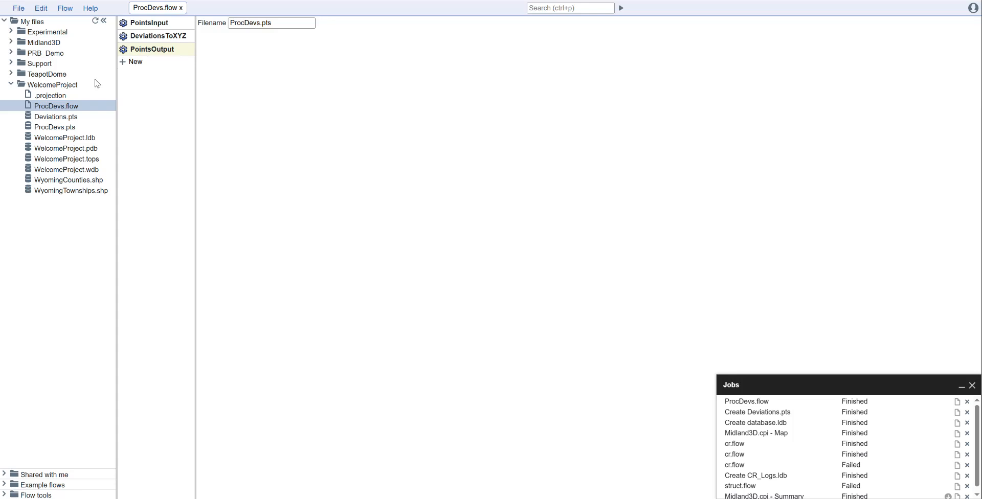
Examine the TVD, DX, DY, inclination and azimuth values in ProcDevs.pts on the last page and page 42, and close the file.
left_click(57, 128)
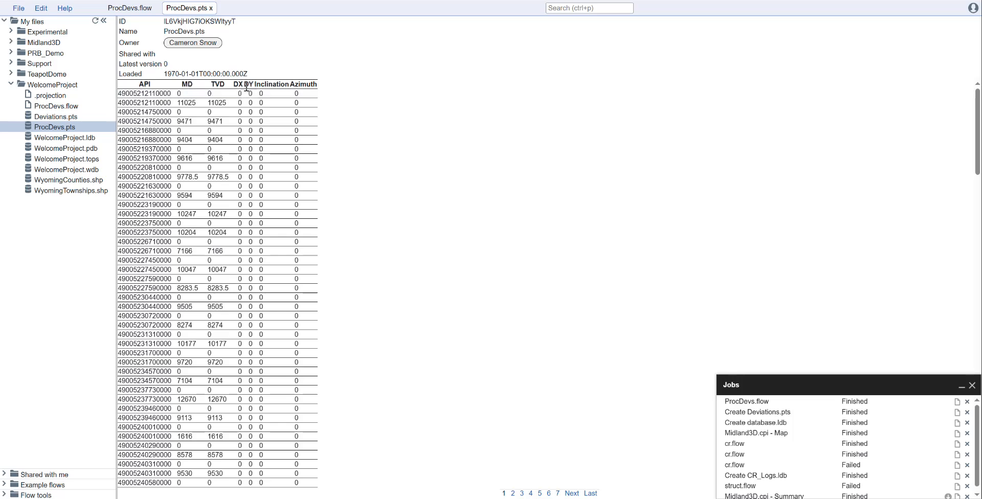
left_click(590, 494)
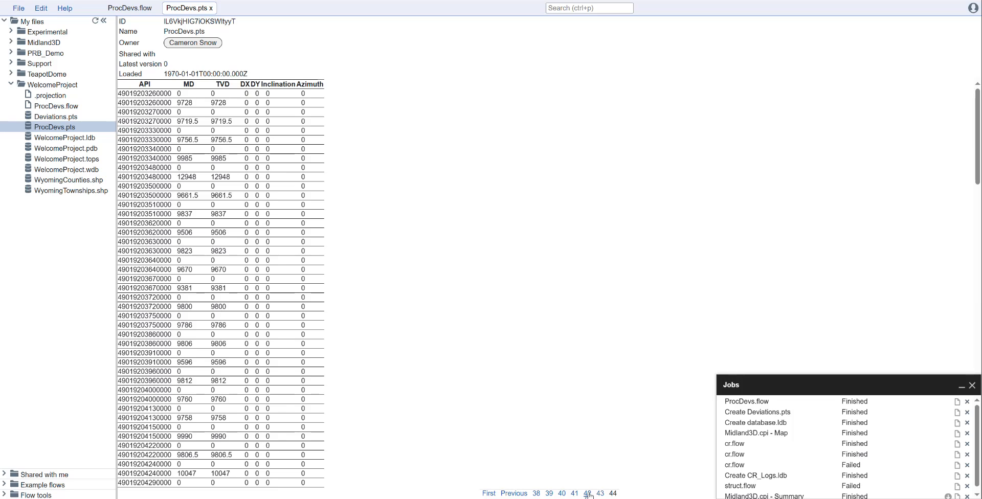
left_click(587, 493)
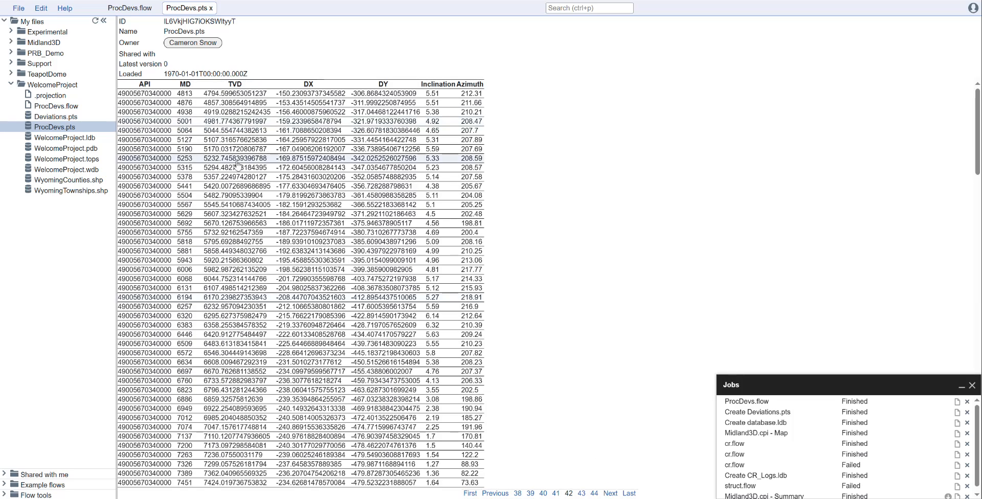
scroll(411, 152, "down", 3)
scroll(411, 152, "down", 4)
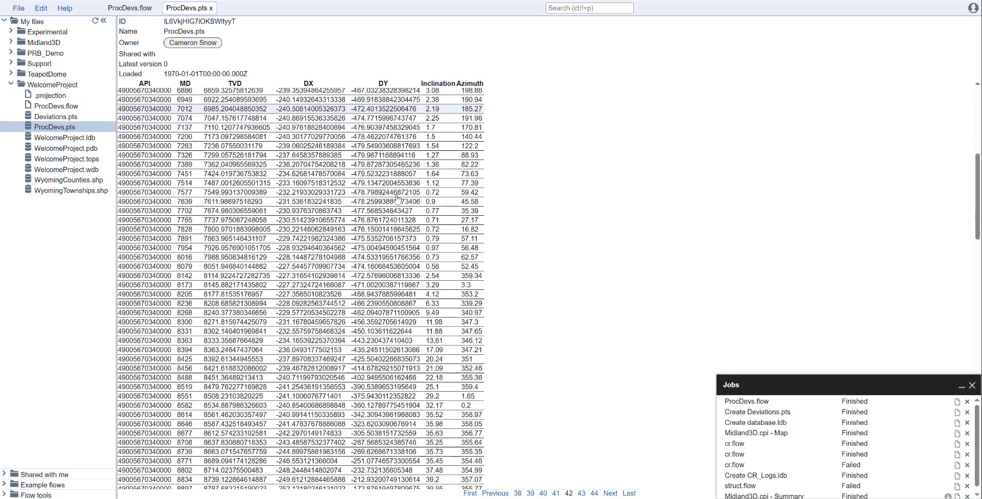
scroll(392, 296, "down", 2)
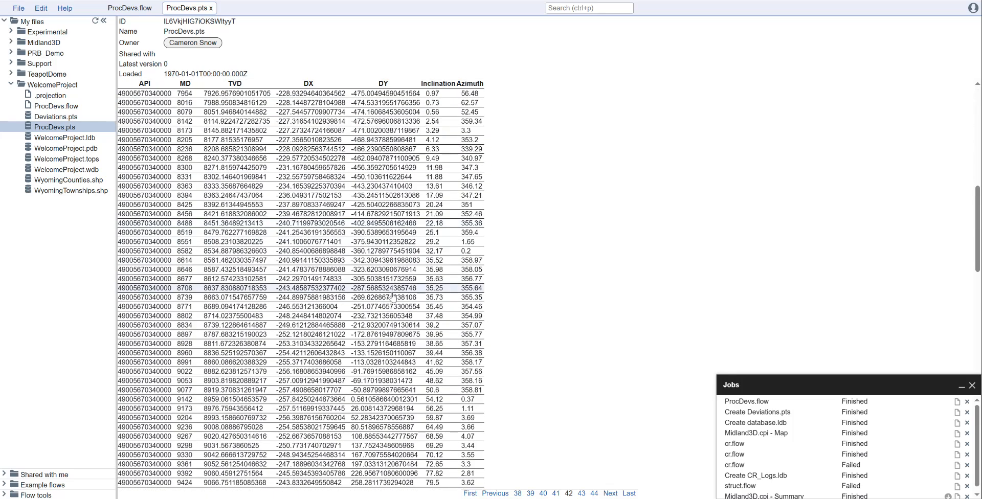
scroll(392, 296, "down", 8)
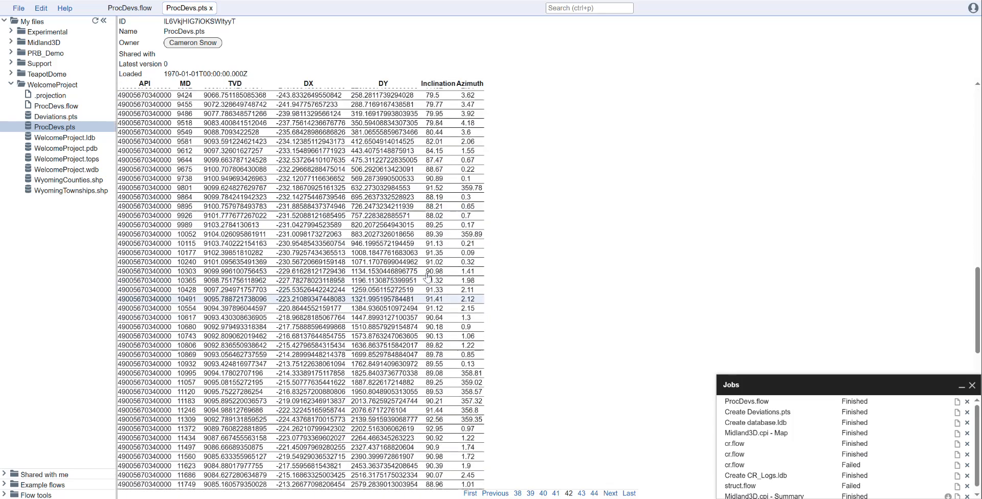
scroll(428, 276, "up", 14)
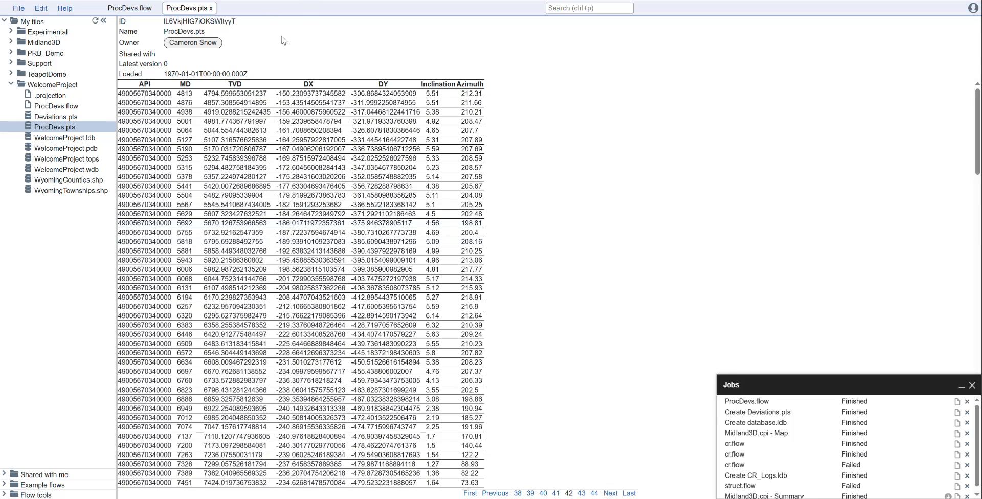
left_click(210, 7)
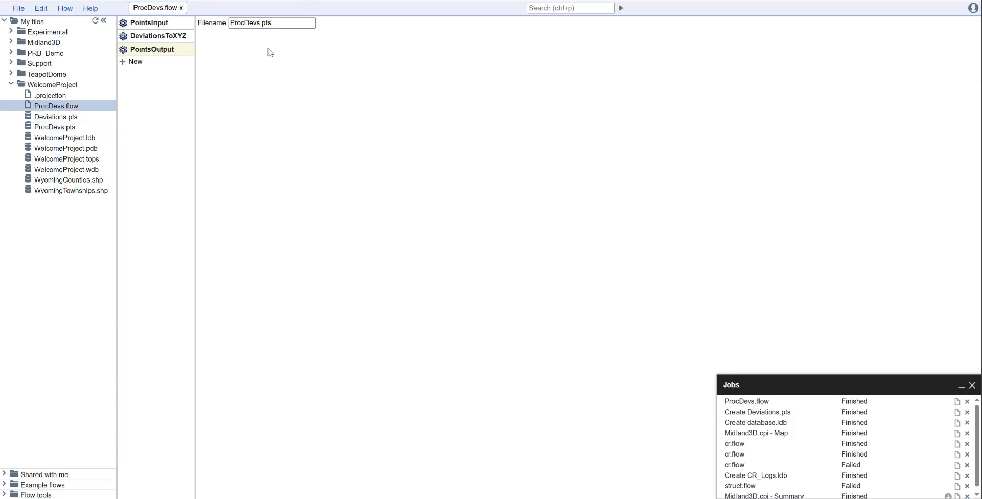